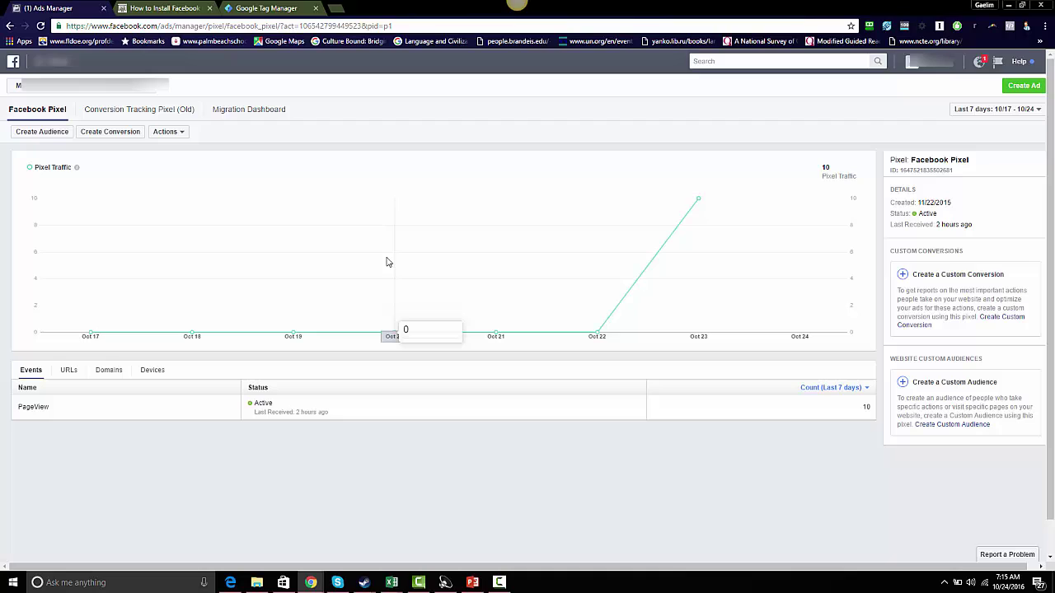
Copy the Facebook Pixel base code from Ads Manager's View Pixel Code window to the clipboard
left_click(175, 134)
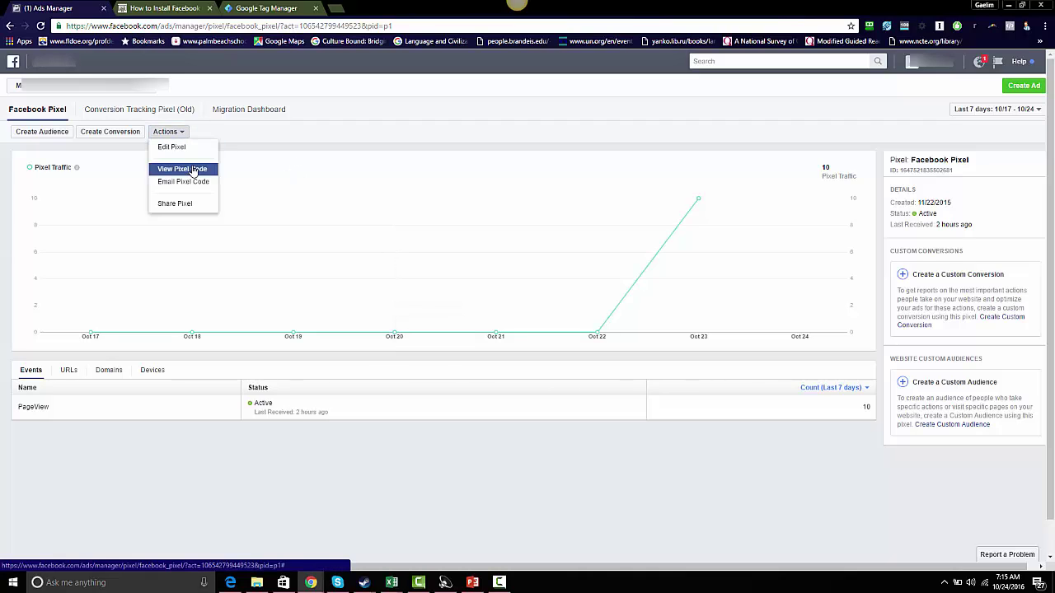
left_click(193, 170)
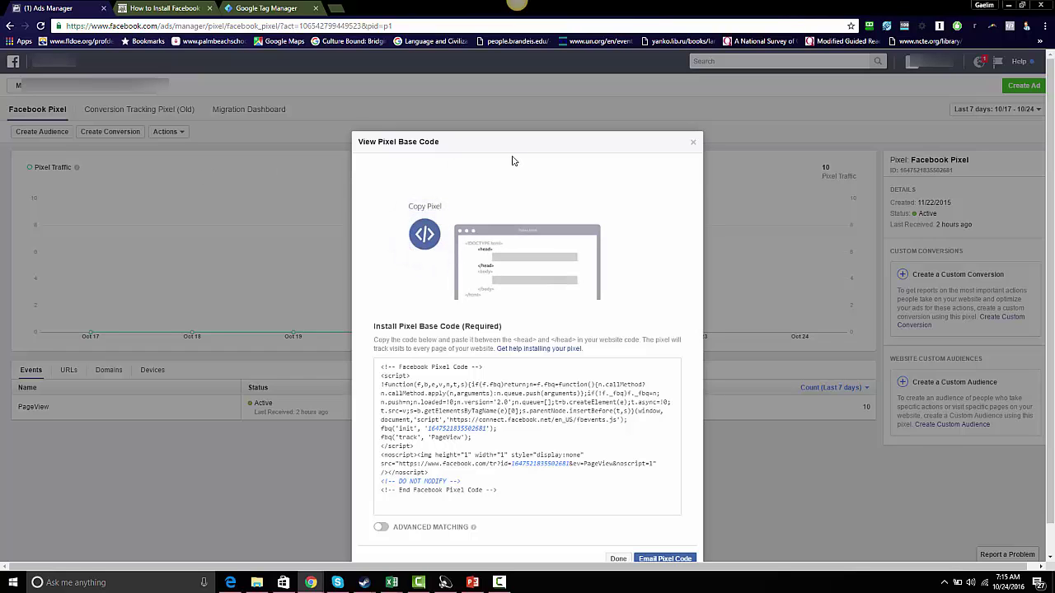
left_click(544, 367)
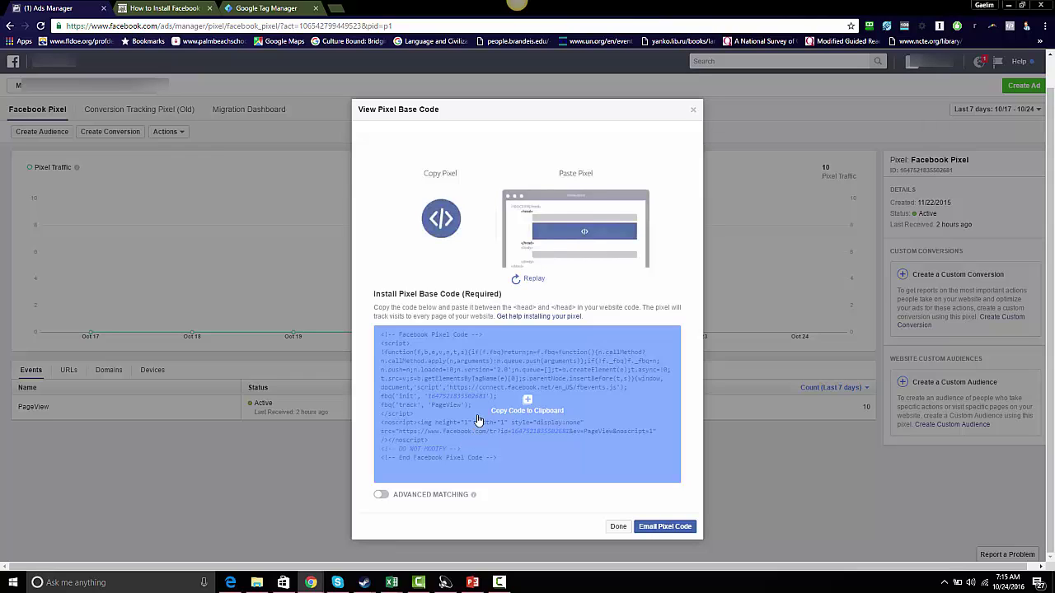
left_click(478, 421)
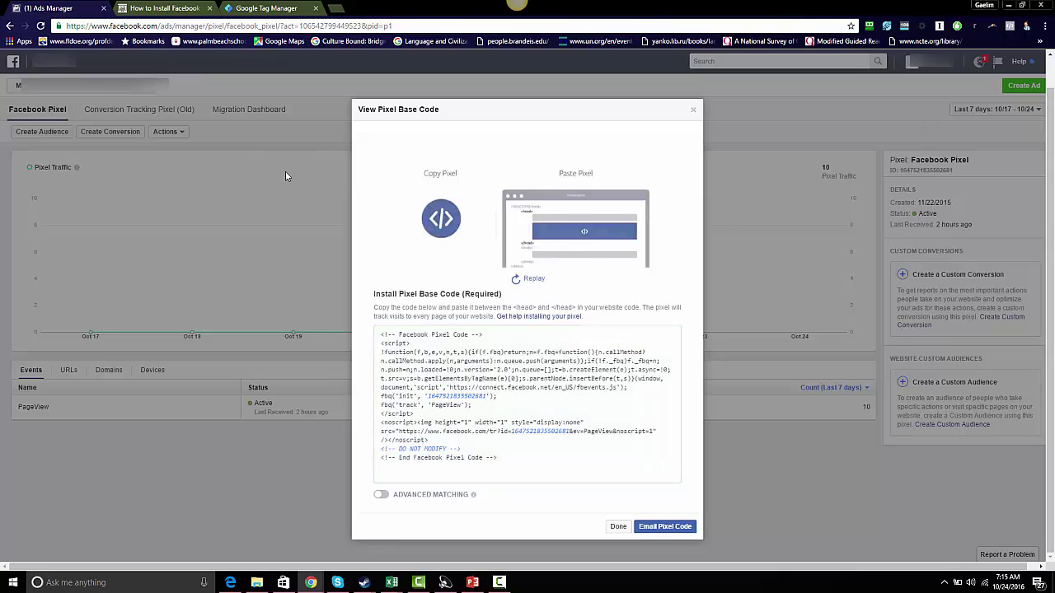
Create a new Google Tag Manager tag with Custom HTML as its tag type
left_click(265, 12)
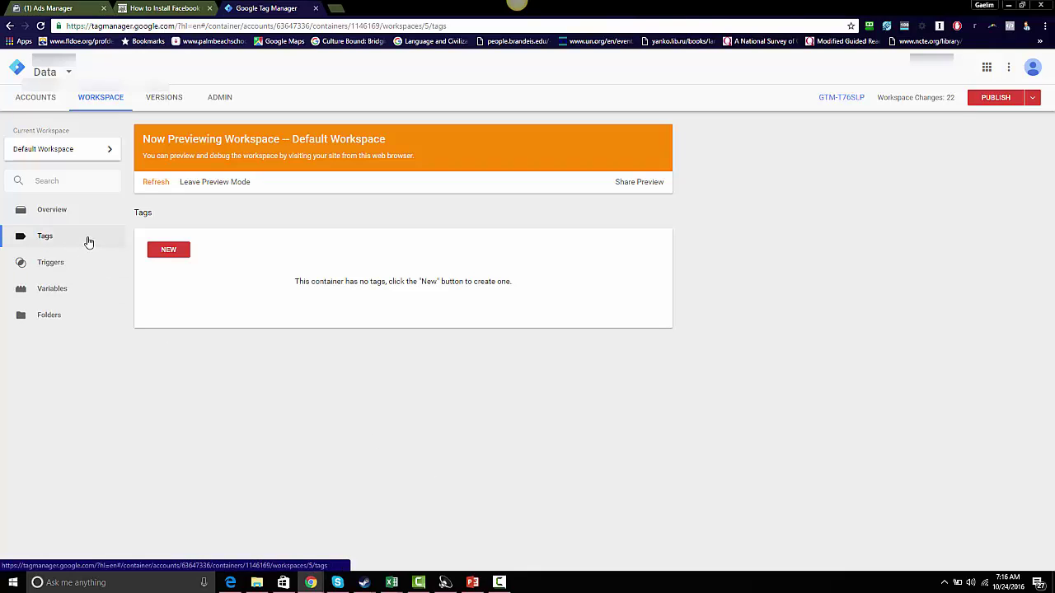
left_click(167, 253)
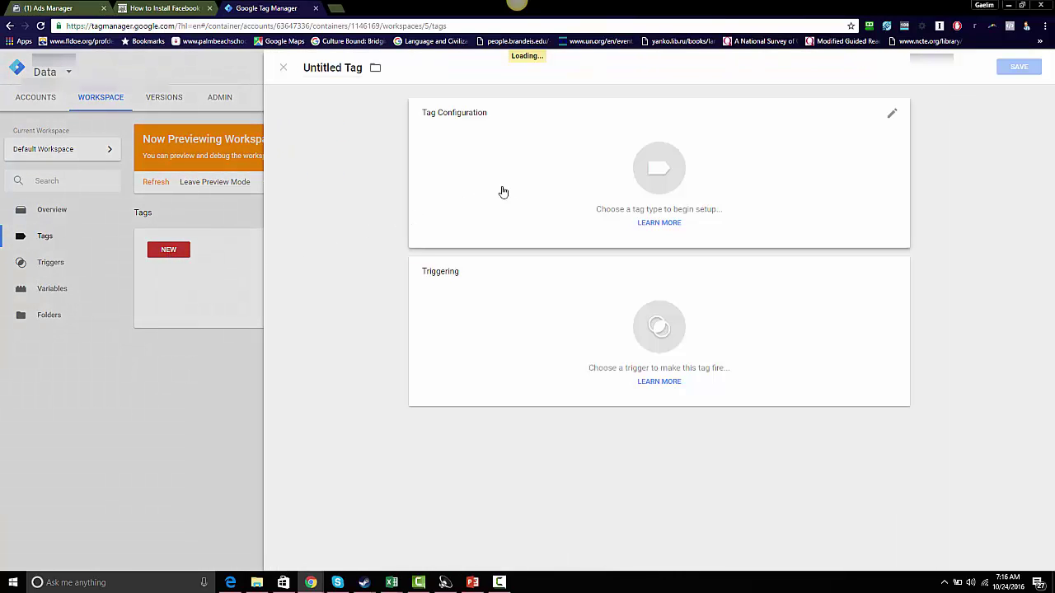
left_click(672, 179)
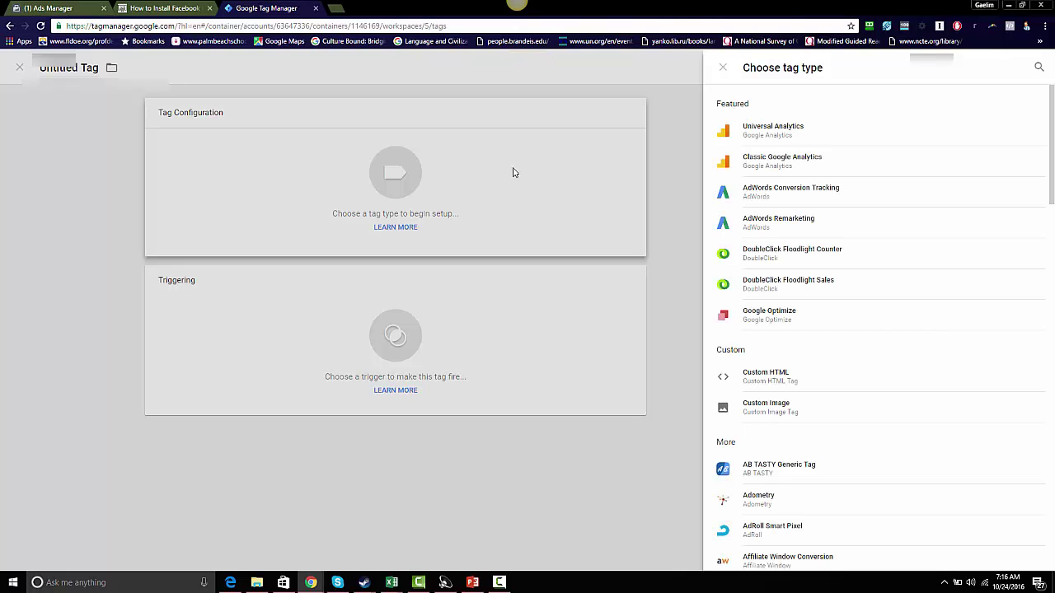
left_click(748, 376)
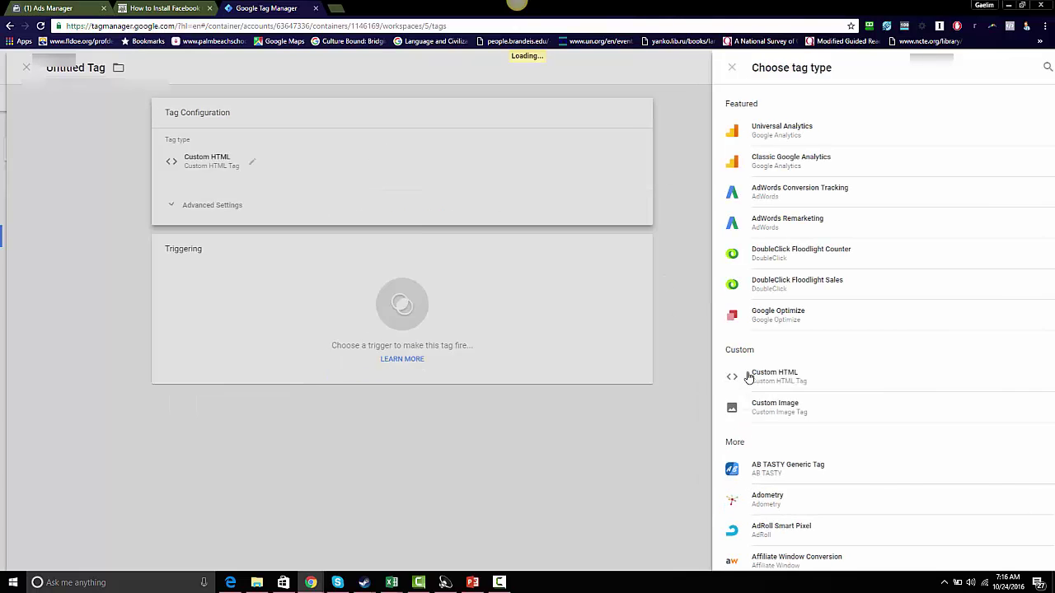
Paste the pixel code into the HTML box, trigger on All Pages, and name the tag 'Facebook Pixel'
right_click(563, 286)
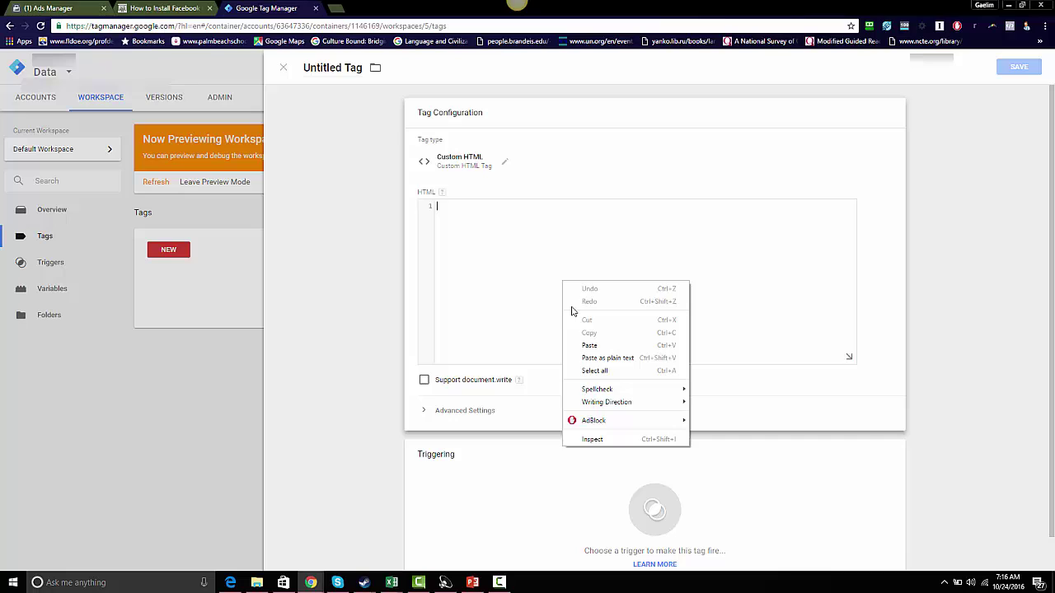
left_click(584, 343)
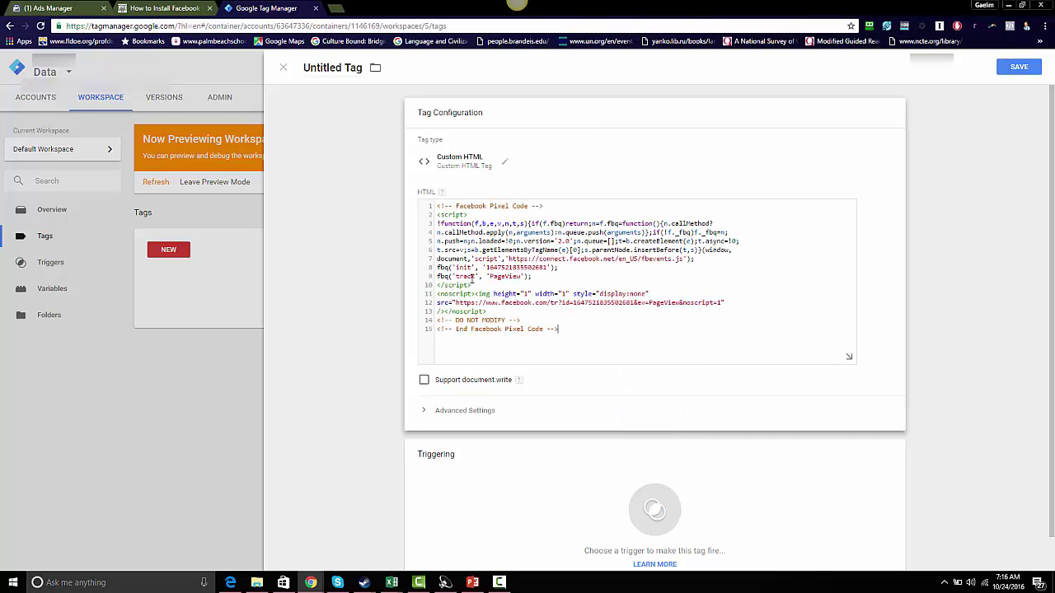
mouse_move(539, 466)
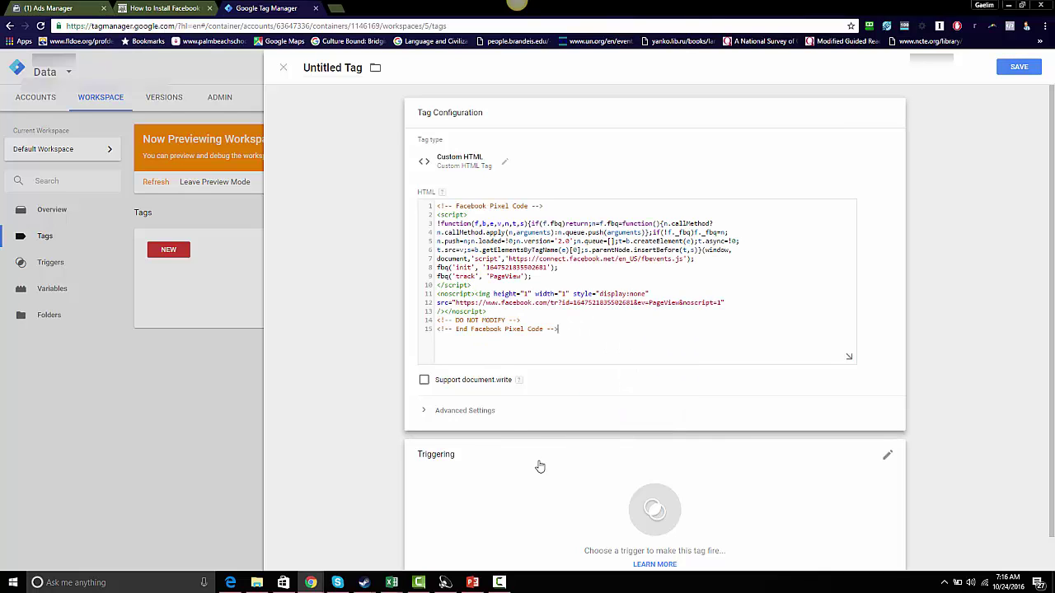
left_click(647, 509)
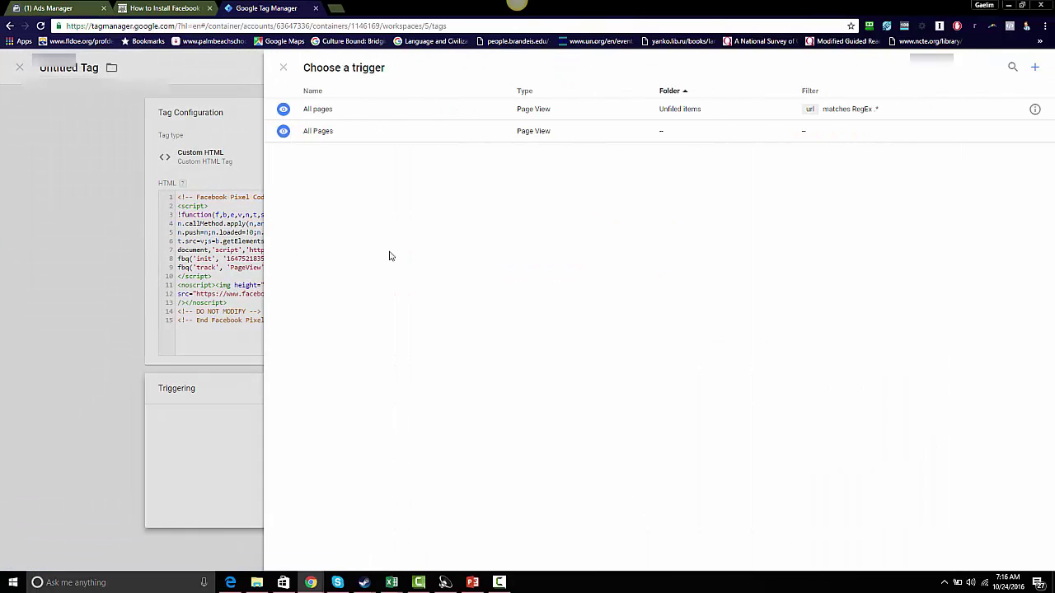
left_click(327, 139)
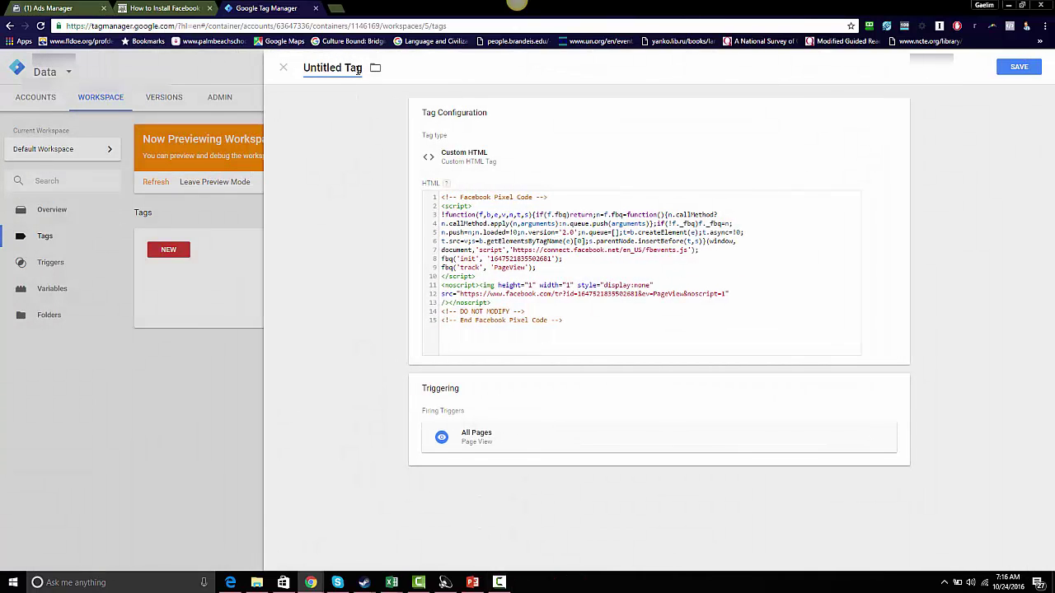
left_click_drag(363, 68, 307, 70)
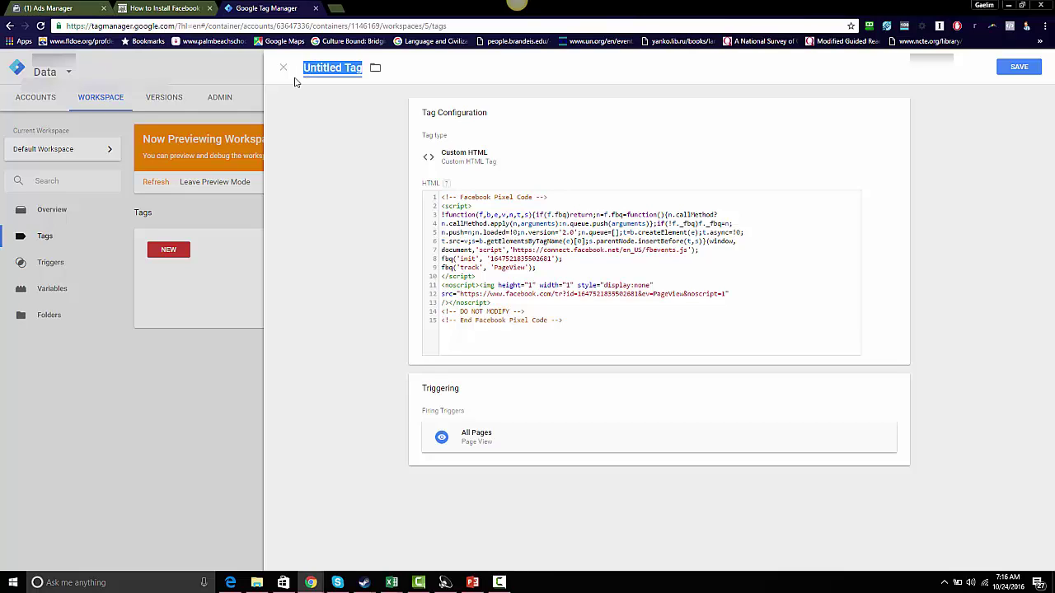
type("Faceb")
type("ook ")
type("P")
type("ixel")
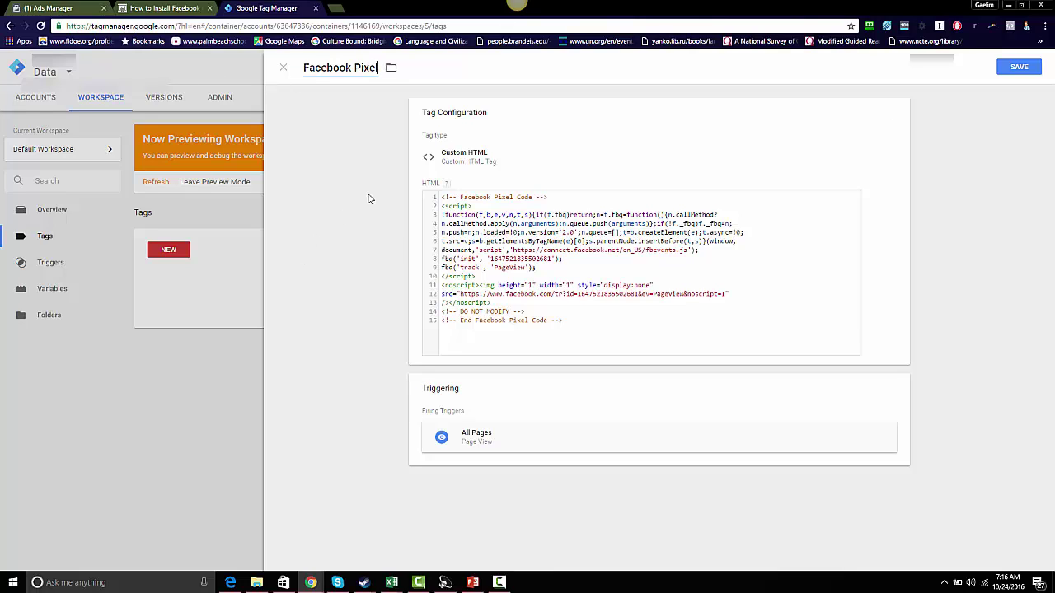
Save the Facebook Pixel tag and refresh the workspace Preview from the Publish menu
left_click(1020, 70)
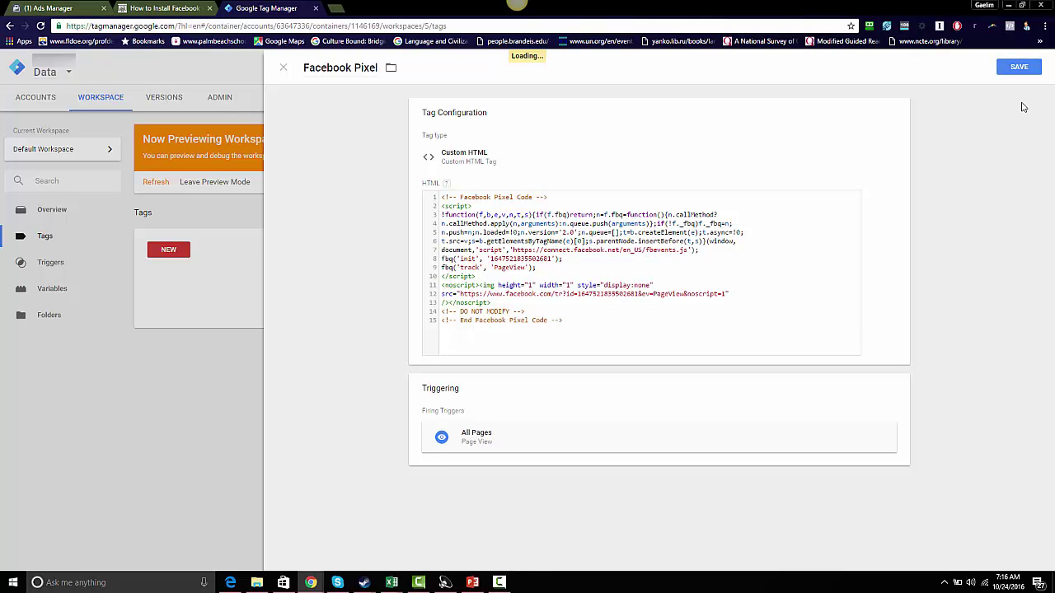
left_click(1016, 67)
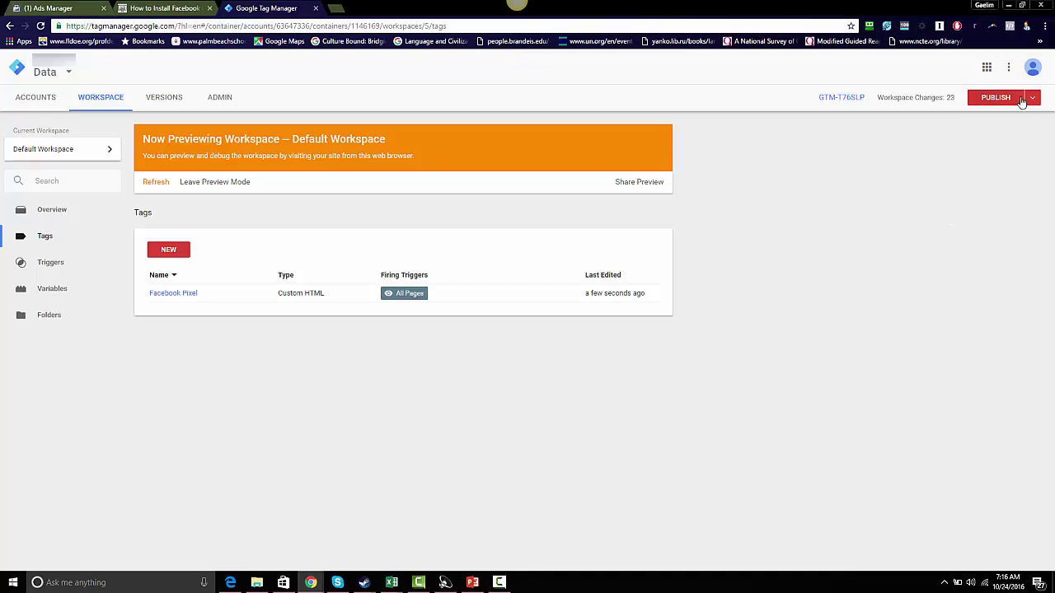
left_click(1032, 100)
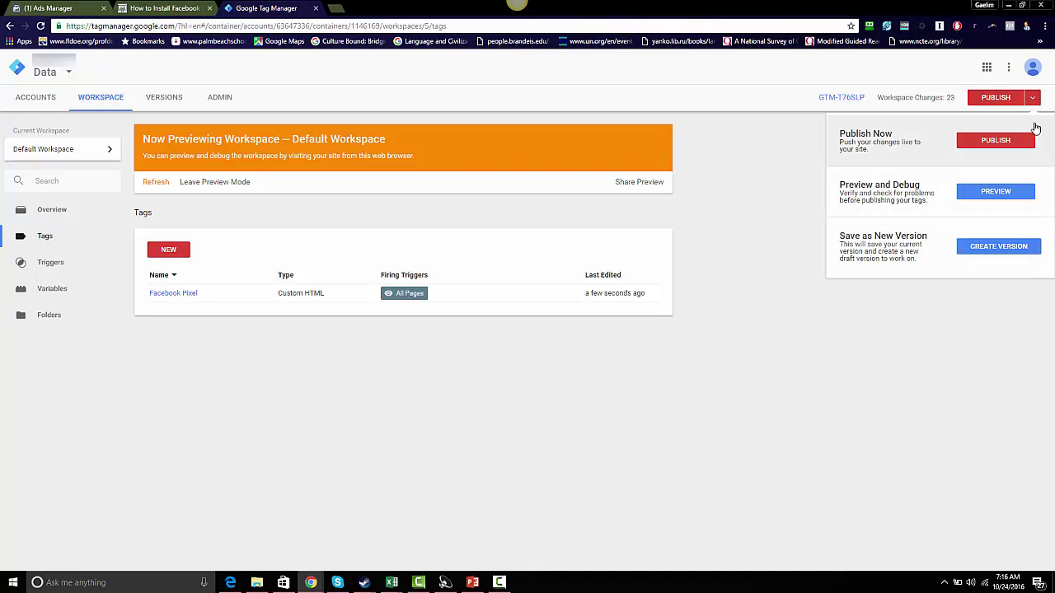
left_click(1009, 194)
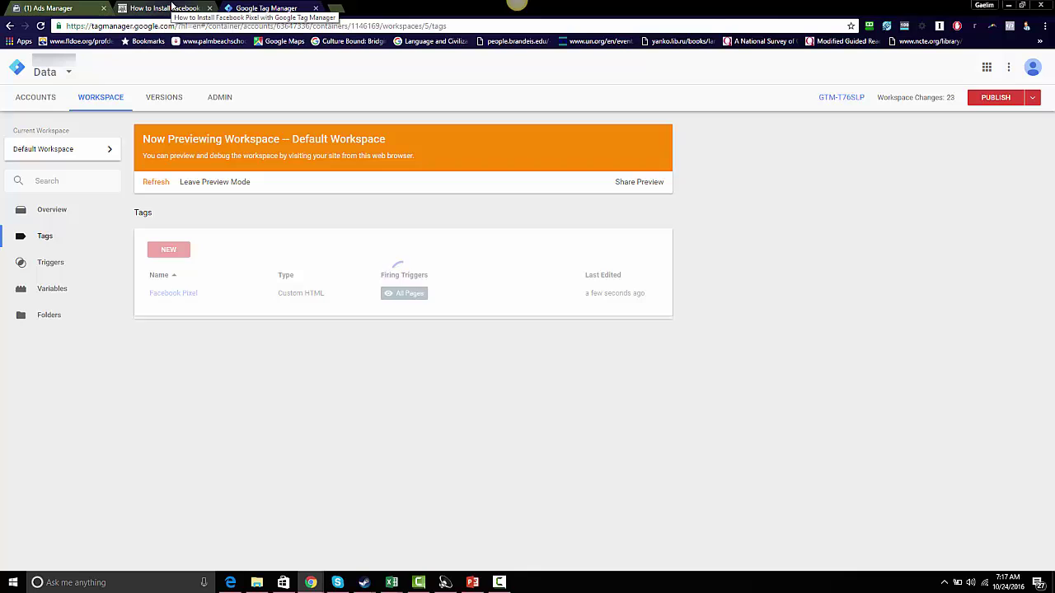
Reload the AbsentData article and find Facebook Pixel listed as fired in the GTM debug panel
left_click(173, 8)
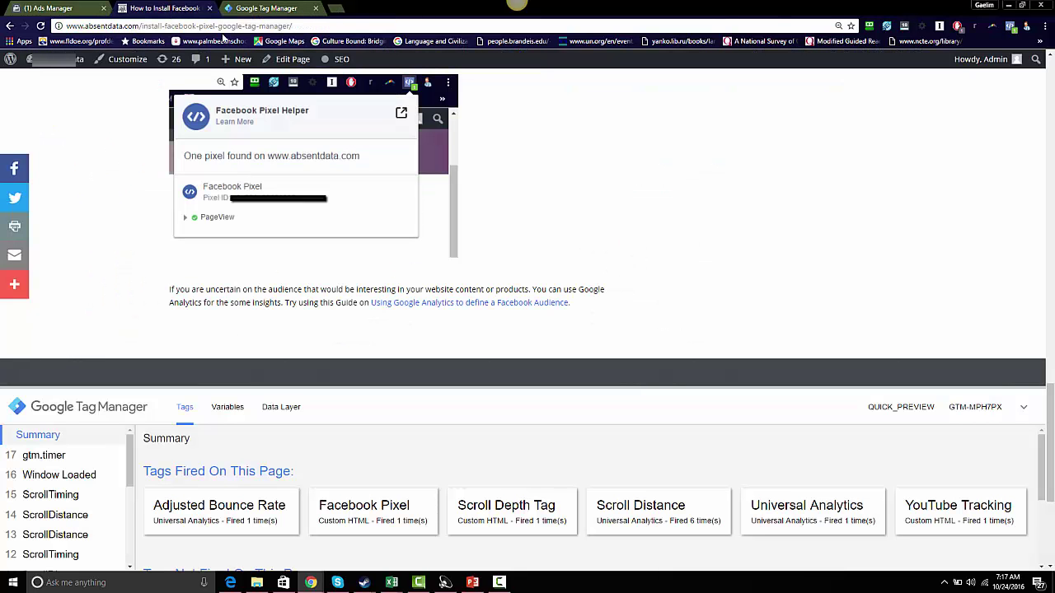
type("reddit.com")
key("F5")
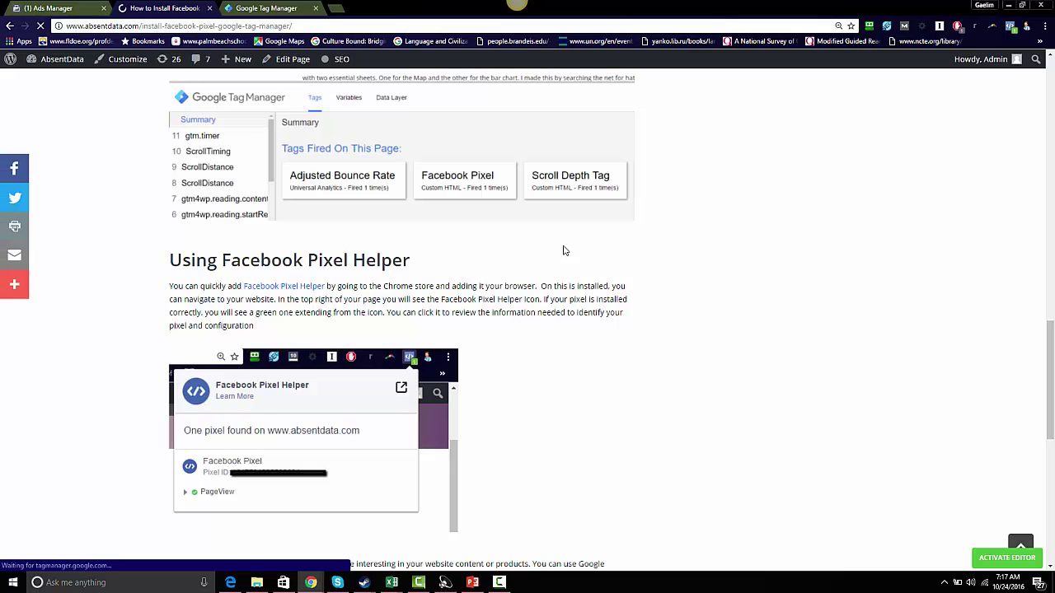
scroll(568, 272, "down", 1)
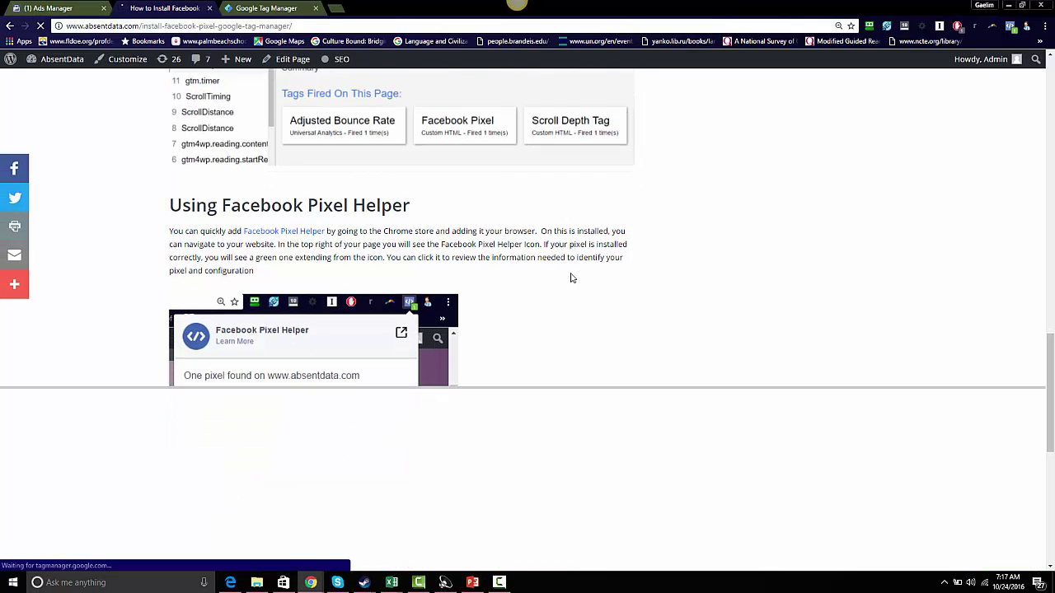
scroll(569, 278, "down", 1)
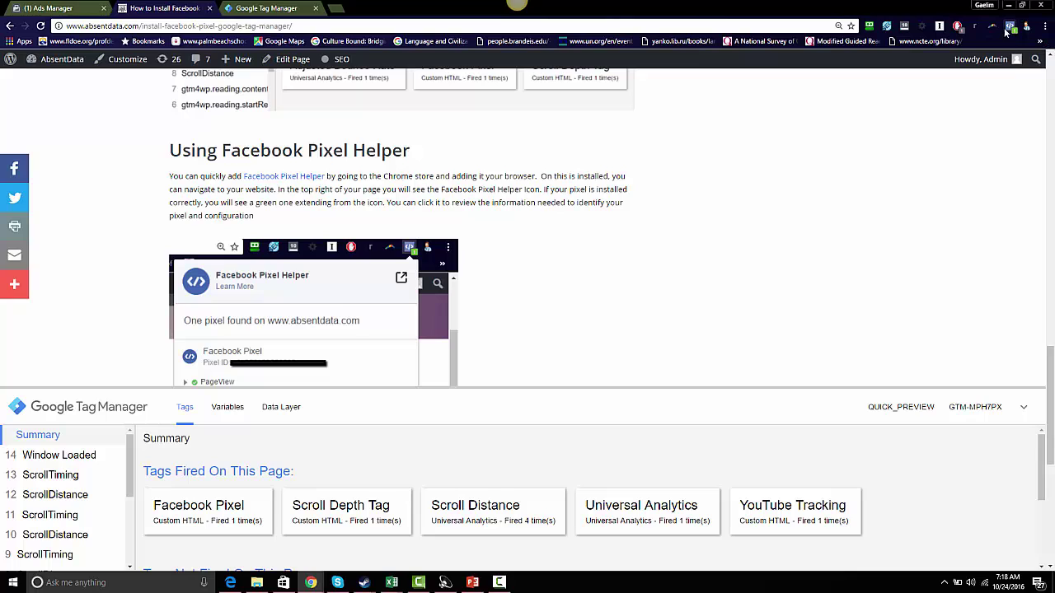
left_click(1009, 27)
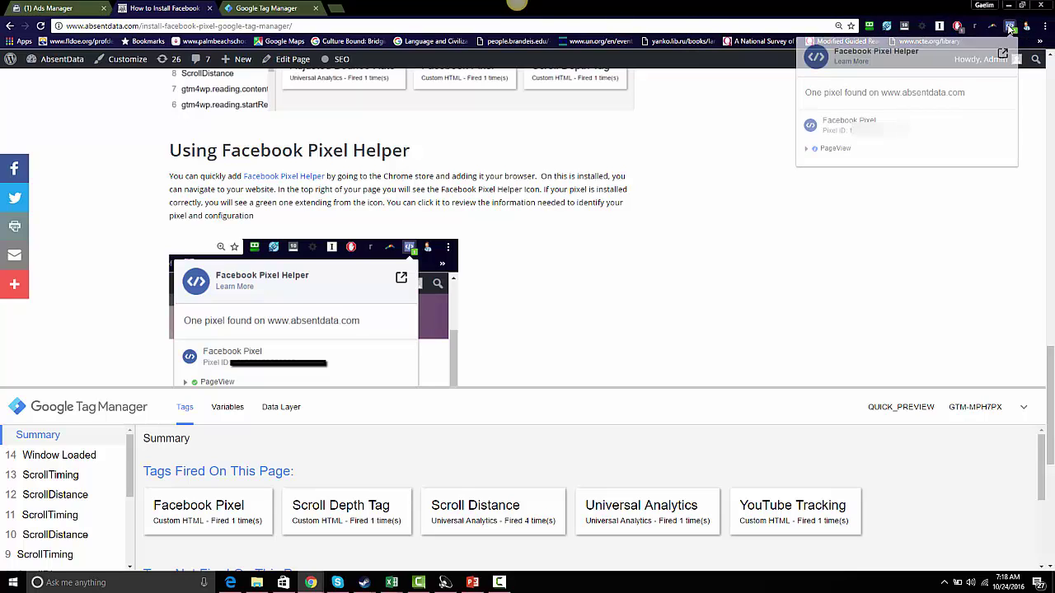